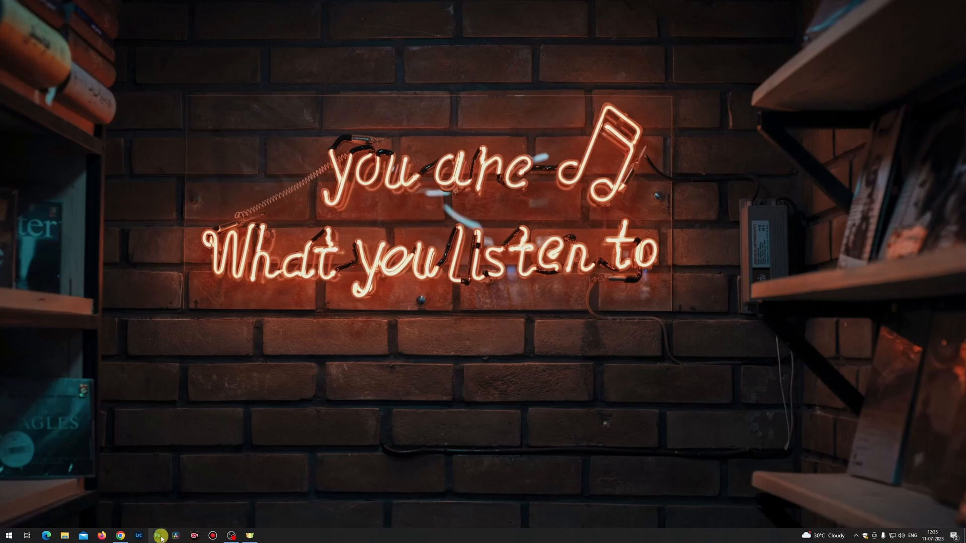
- Open the raw photo RAJ06843 in Photoshop, bringing it through Camera Raw without adjustments
{"action": "left_click", "coordinate": [157, 537]}
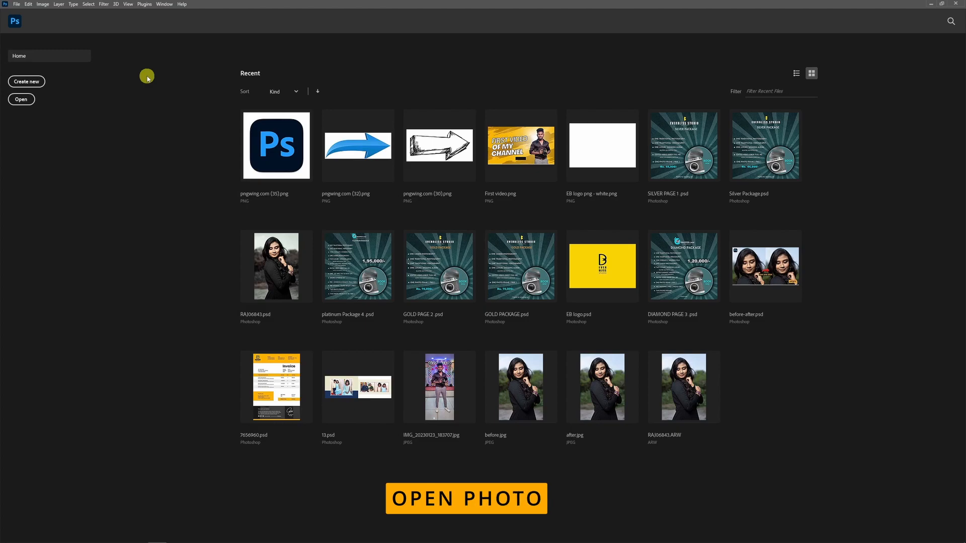
{"action": "left_click", "coordinate": [22, 99]}
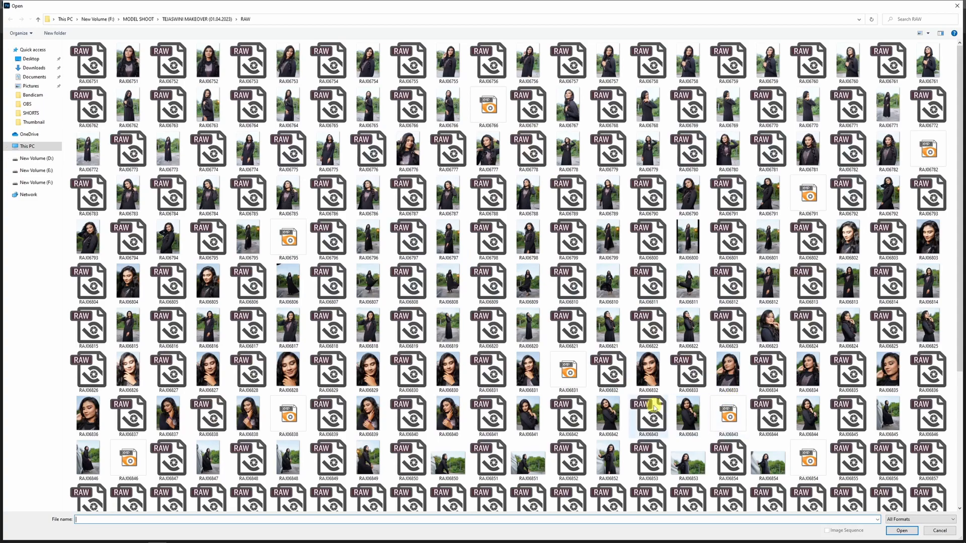
{"action": "left_click", "coordinate": [656, 421]}
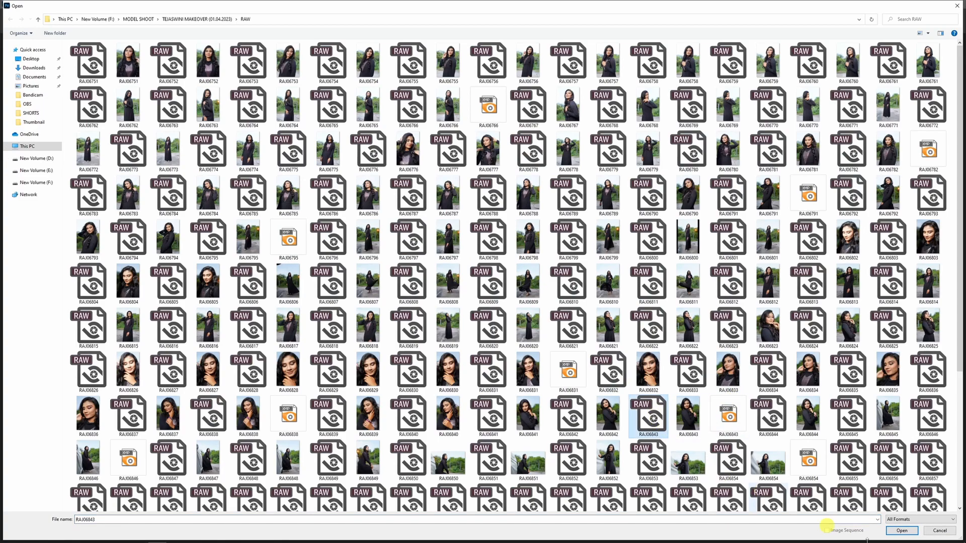
{"action": "left_click", "coordinate": [902, 529]}
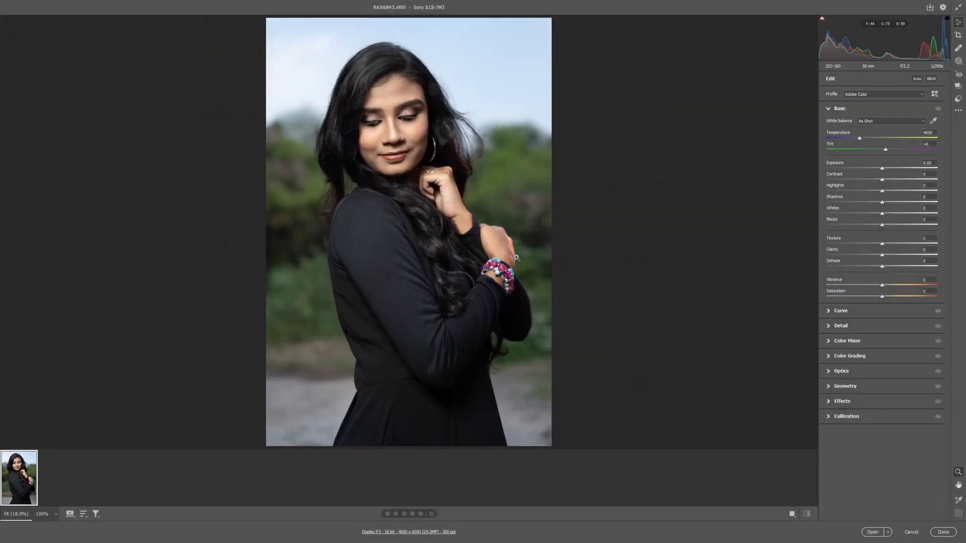
{"action": "left_click", "coordinate": [873, 531]}
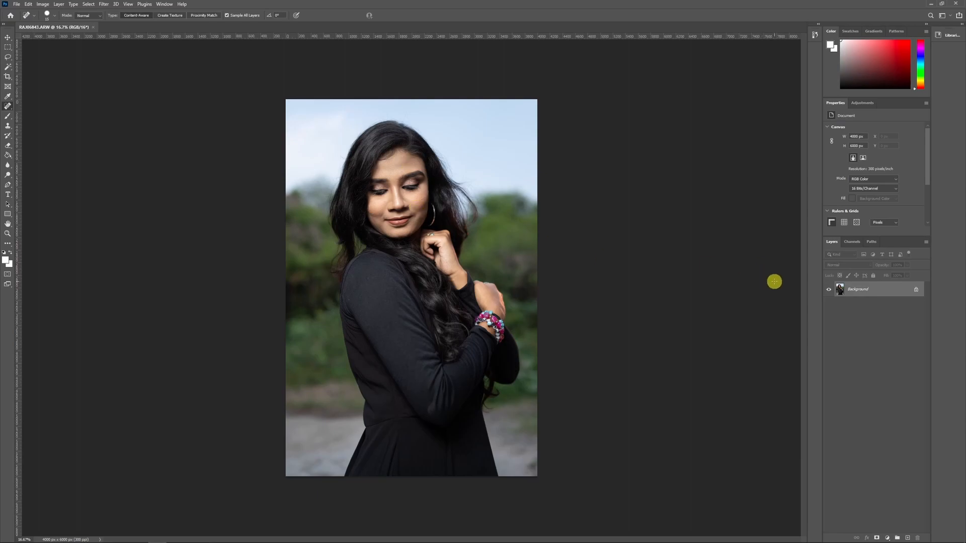
- Duplicate the Background layer as "Background copy" in the same document
{"action": "left_click_drag", "start_coordinate": [390, 153], "coordinate": [549, 297]}
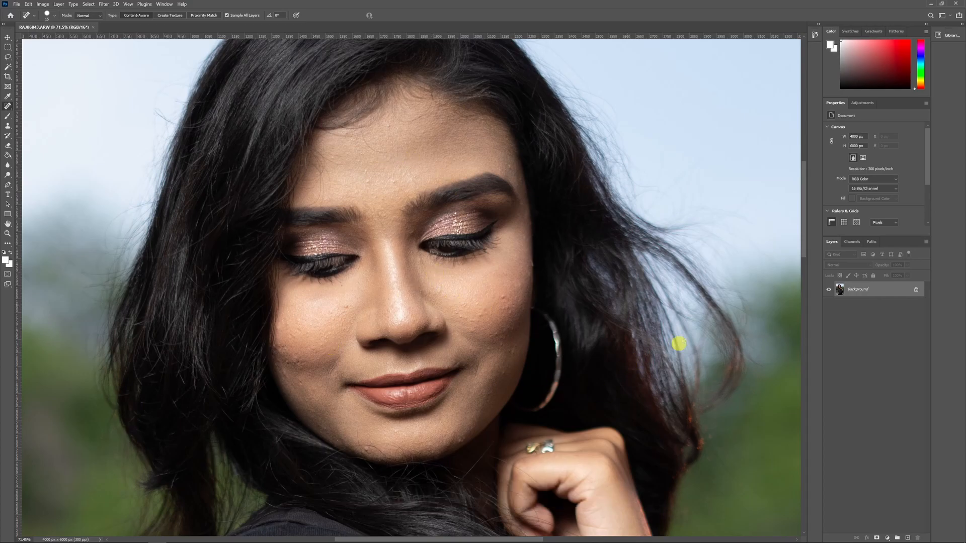
{"action": "right_click", "coordinate": [864, 294]}
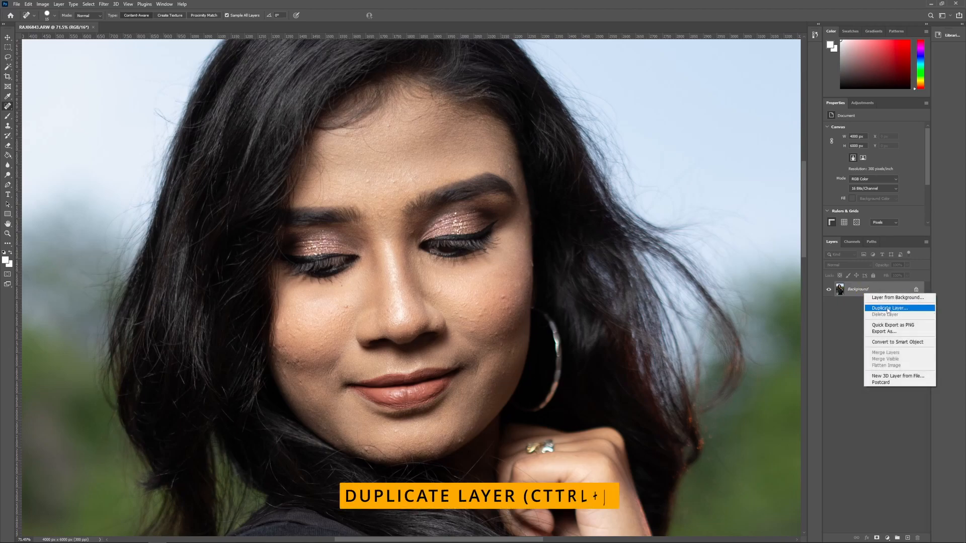
{"action": "left_click", "coordinate": [887, 309]}
{"action": "left_click_drag", "start_coordinate": [478, 141], "coordinate": [483, 172]}
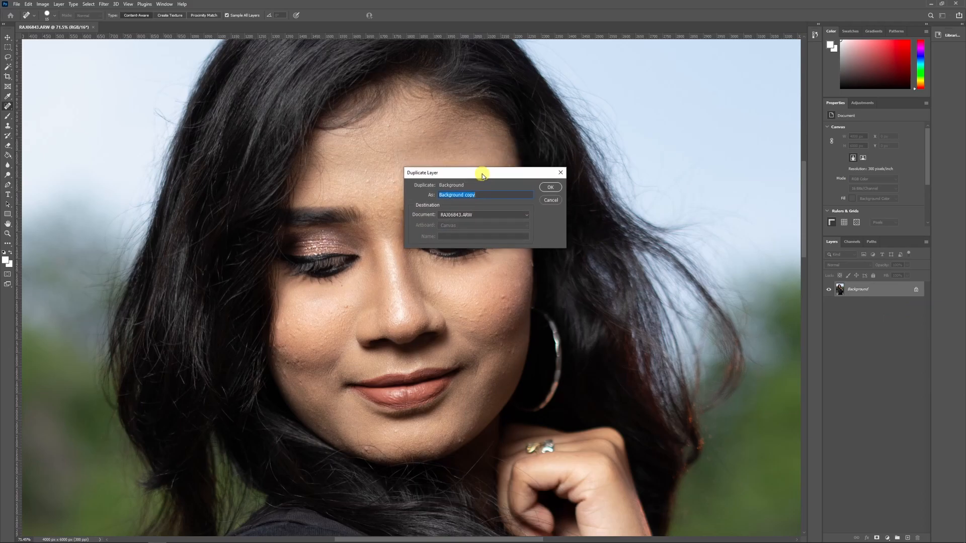
{"action": "left_click", "coordinate": [550, 187]}
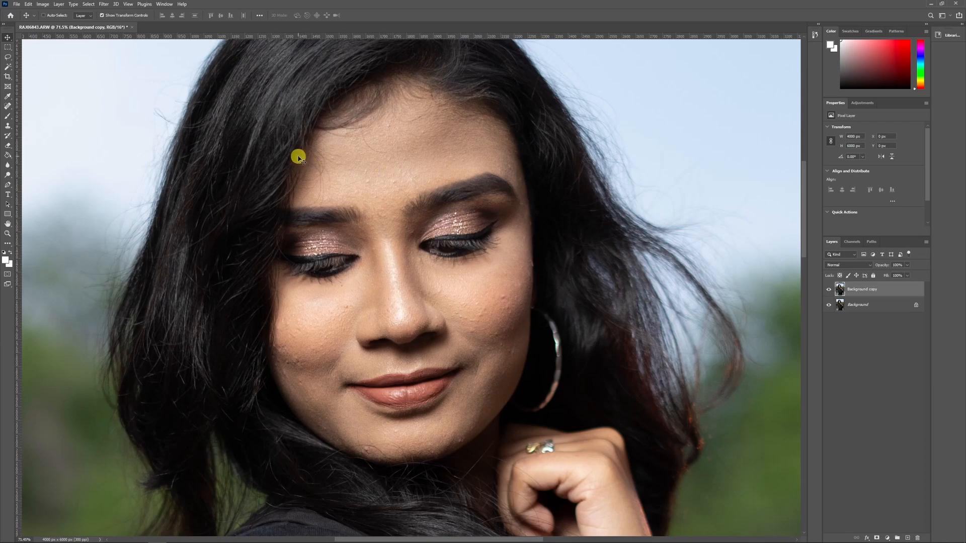
- Retouch the blemishes on the forehead of the background copy with the Spot Healing Brush
{"action": "left_click", "coordinate": [8, 107]}
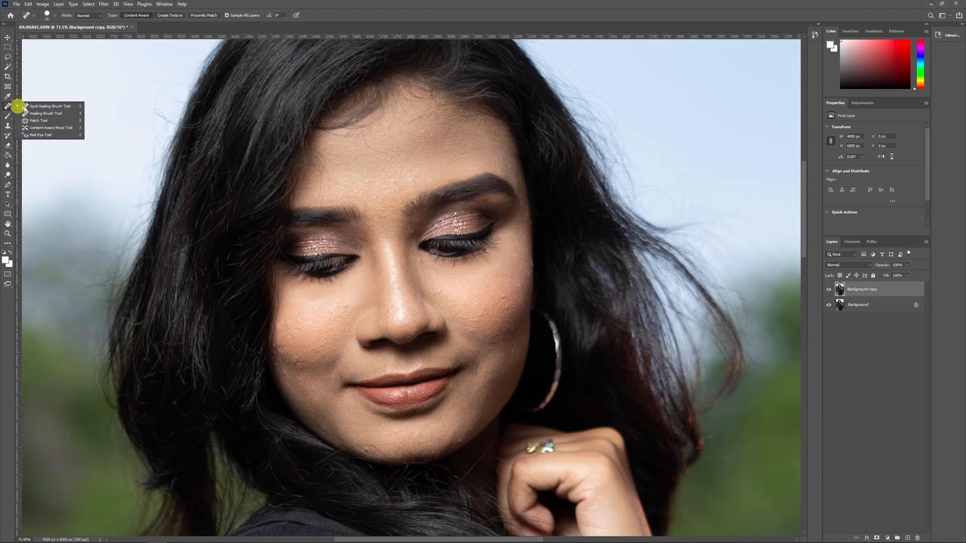
{"action": "left_click", "coordinate": [55, 107]}
{"action": "left_click_drag", "start_coordinate": [395, 123], "coordinate": [409, 231]}
{"action": "left_click_drag", "start_coordinate": [402, 192], "coordinate": [408, 201]}
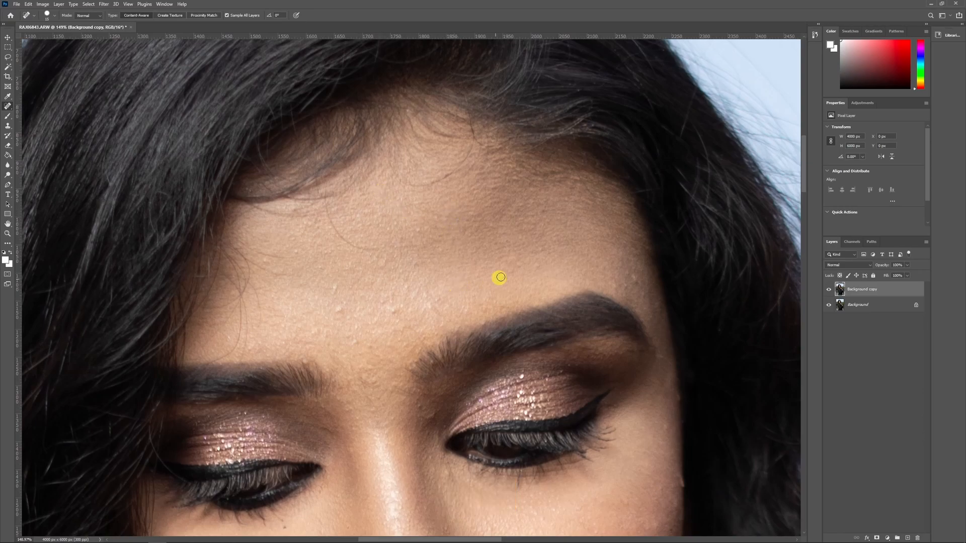
{"action": "left_click", "coordinate": [335, 287]}
{"action": "left_click", "coordinate": [266, 260]}
{"action": "left_click", "coordinate": [464, 285]}
{"action": "left_click", "coordinate": [396, 340]}
- Heal the remaining bumps above the eyebrows and the small spots around the eyes and nose, using a small brush
{"action": "scroll", "coordinate": [390, 283], "scroll_direction": "down", "scroll_amount": 2}
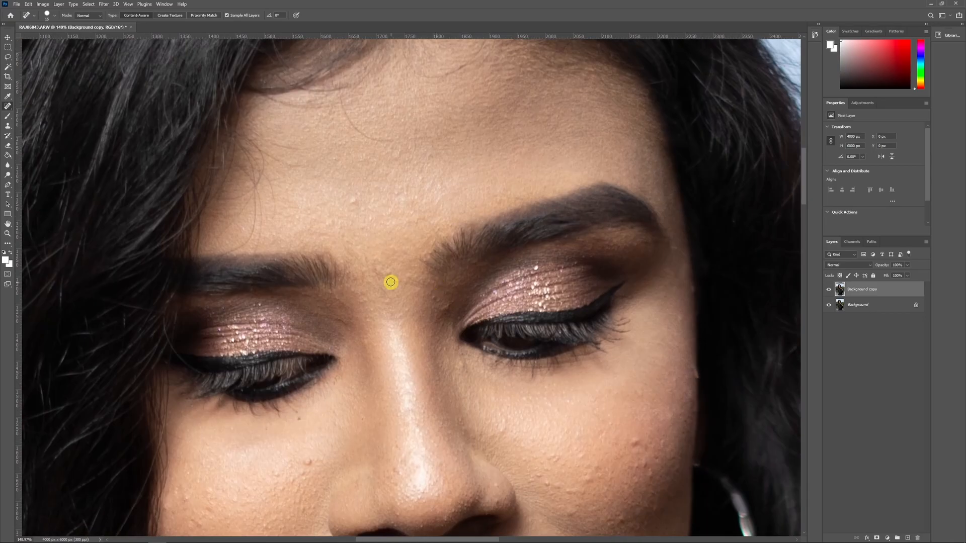
{"action": "left_click", "coordinate": [351, 199]}
{"action": "key", "text": "bracketleft"}
{"action": "left_click", "coordinate": [346, 451]}
{"action": "left_click", "coordinate": [361, 420]}
{"action": "left_click", "coordinate": [448, 317]}
{"action": "key", "text": "bracketleft"}
{"action": "scroll", "coordinate": [383, 307], "scroll_direction": "down", "scroll_amount": 1}
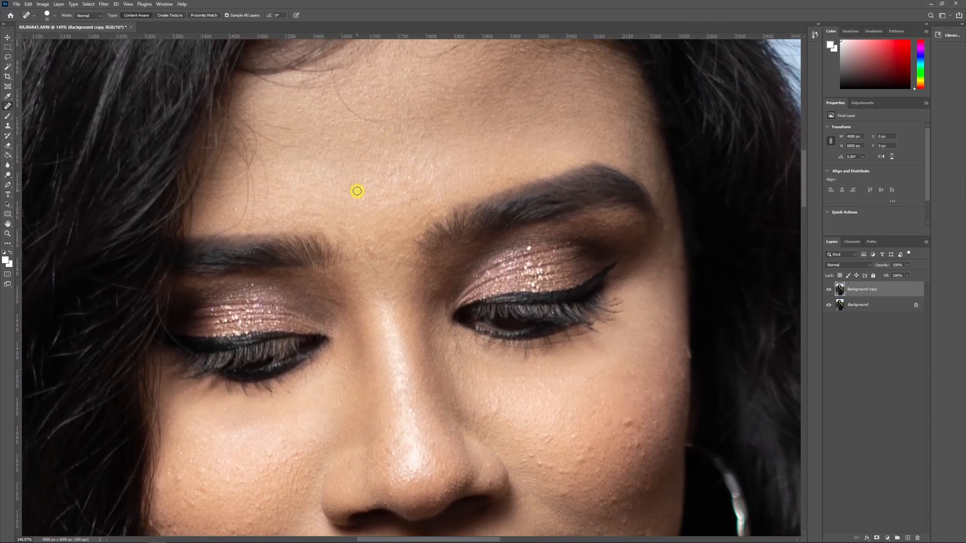
{"action": "left_click_drag", "start_coordinate": [419, 143], "coordinate": [418, 144]}
- Heal the bumps and dark marks on the cheek at the image's left with small Spot Healing Brush dabs
{"action": "mouse_move", "coordinate": [321, 453]}
{"action": "left_mouse_down"}
{"action": "mouse_move", "coordinate": [317, 388]}
{"action": "mouse_move", "coordinate": [340, 261]}
{"action": "left_mouse_up"}
{"action": "key", "text": "bracketleft"}
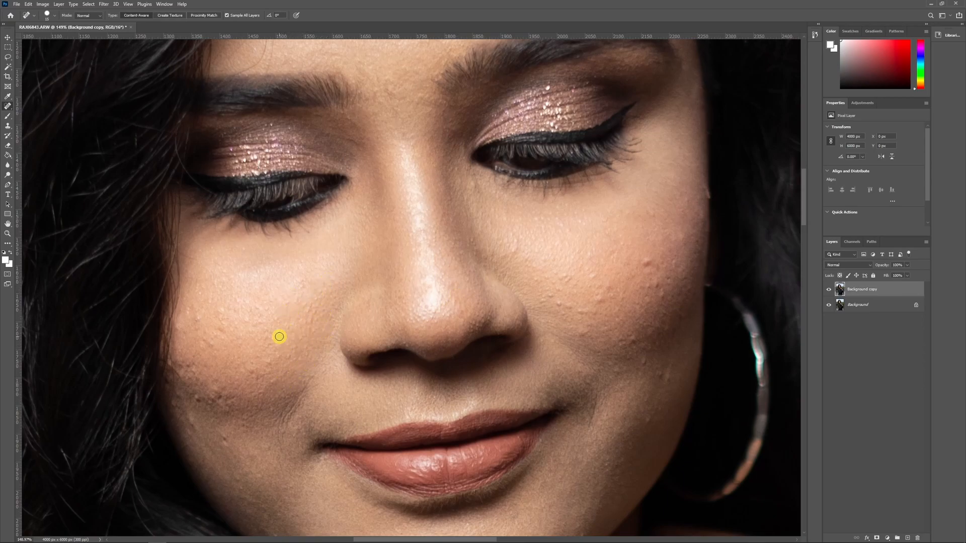
{"action": "key", "text": "bracketright"}
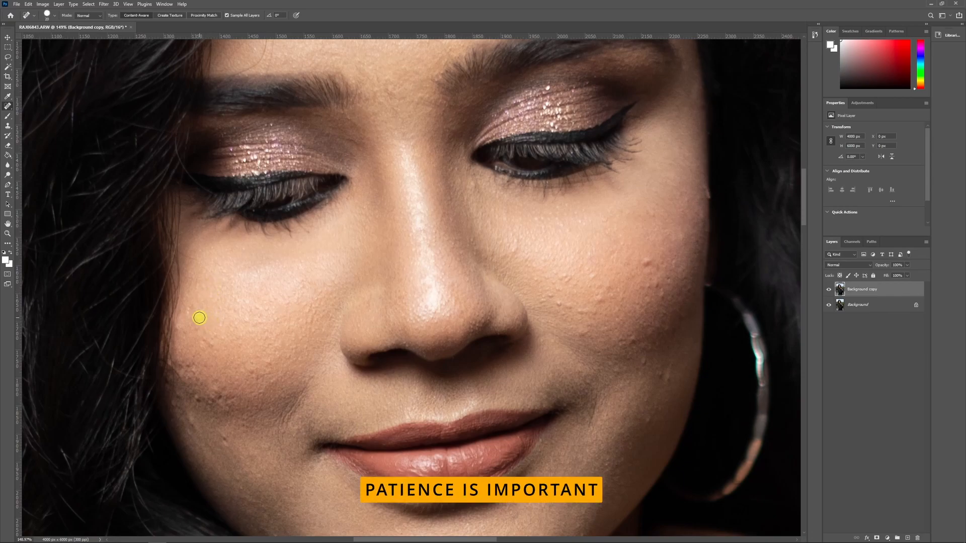
{"action": "key", "text": "bracketleft"}
{"action": "left_click", "coordinate": [191, 314]}
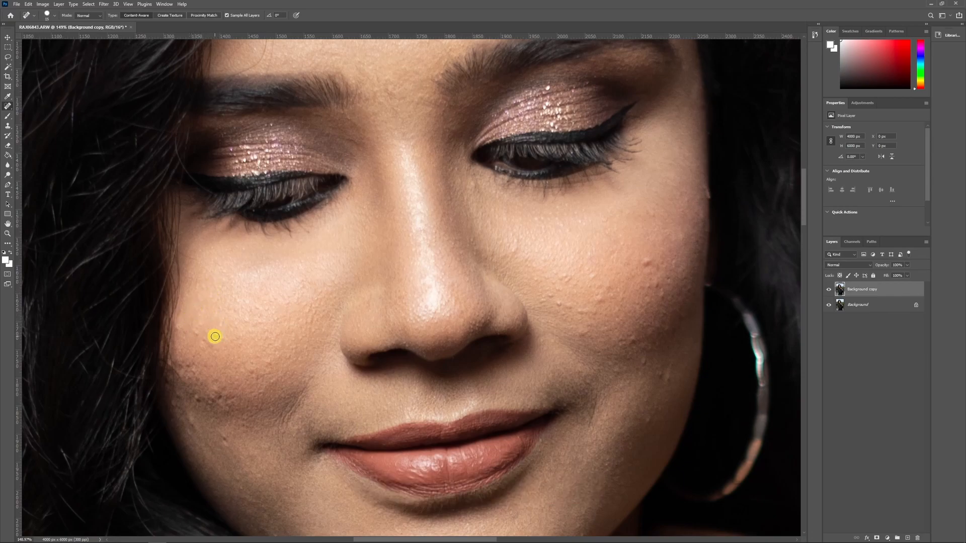
{"action": "left_click", "coordinate": [215, 337]}
{"action": "left_click", "coordinate": [195, 332]}
{"action": "left_click", "coordinate": [213, 352]}
{"action": "left_click", "coordinate": [203, 345]}
{"action": "left_click", "coordinate": [220, 352]}
{"action": "left_click", "coordinate": [220, 325]}
{"action": "key", "text": "bracketright"}
{"action": "key", "text": "bracketleft"}
{"action": "left_click", "coordinate": [198, 378]}
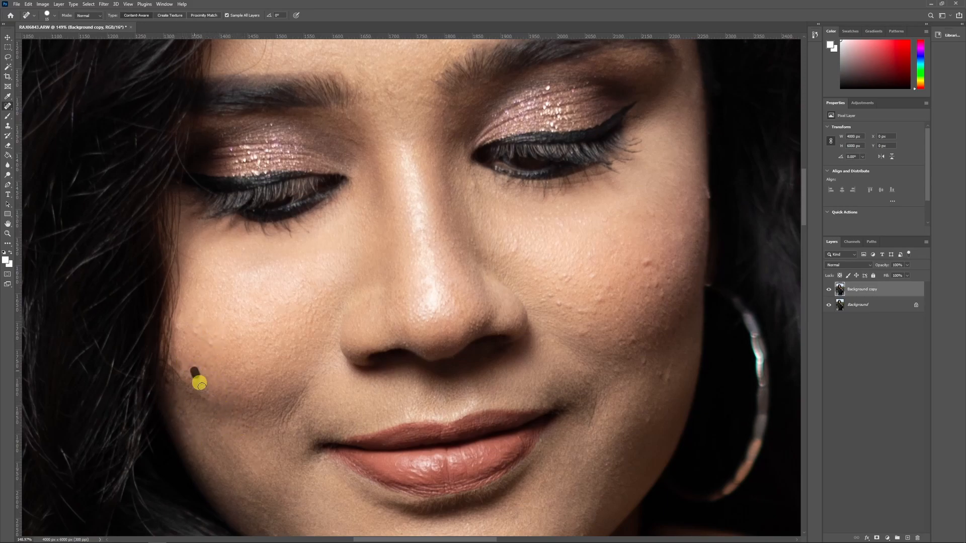
- Remove the blemishes and stray hairs along the chin and jawline with the Spot Healing Brush
{"action": "left_click_drag", "start_coordinate": [335, 389], "coordinate": [292, 244]}
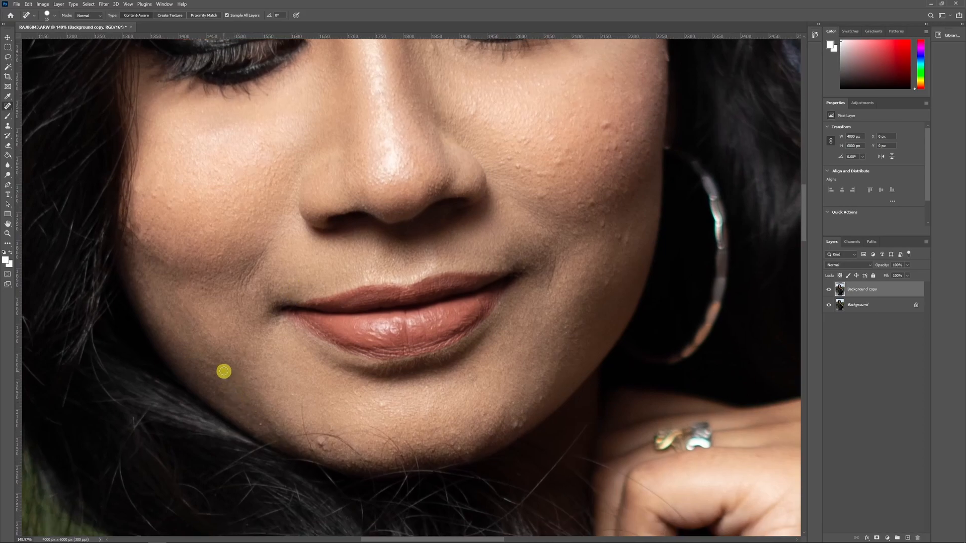
{"action": "left_click_drag", "start_coordinate": [288, 398], "coordinate": [267, 381]}
{"action": "left_click_drag", "start_coordinate": [335, 397], "coordinate": [255, 354]}
{"action": "left_click", "coordinate": [411, 356]}
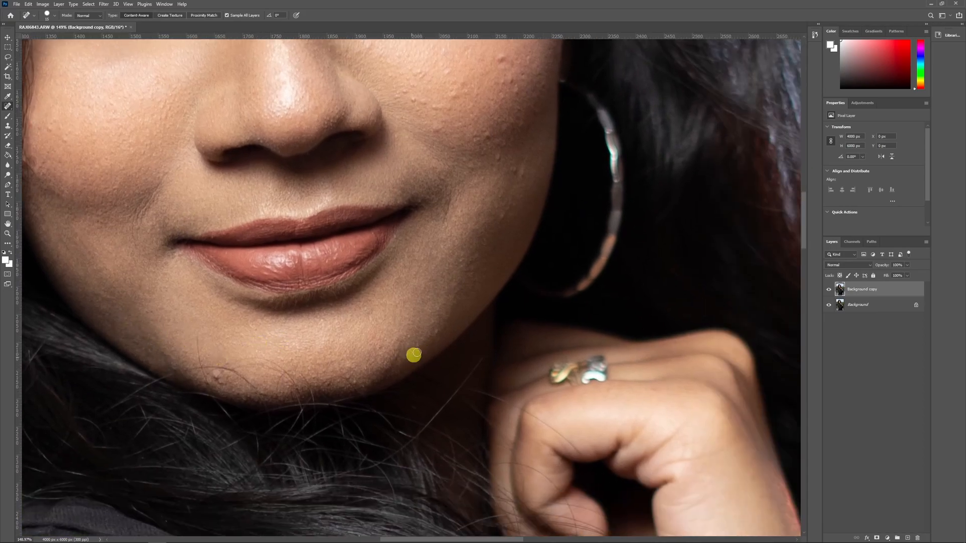
{"action": "left_click_drag", "start_coordinate": [436, 329], "coordinate": [461, 369]}
{"action": "left_click_drag", "start_coordinate": [388, 348], "coordinate": [389, 407]}
{"action": "mouse_move", "coordinate": [528, 314]}
{"action": "left_mouse_down"}
{"action": "mouse_move", "coordinate": [507, 357]}
{"action": "mouse_move", "coordinate": [526, 295]}
{"action": "left_mouse_up"}
{"action": "left_click", "coordinate": [480, 357]}
{"action": "left_click_drag", "start_coordinate": [417, 295], "coordinate": [528, 190]}
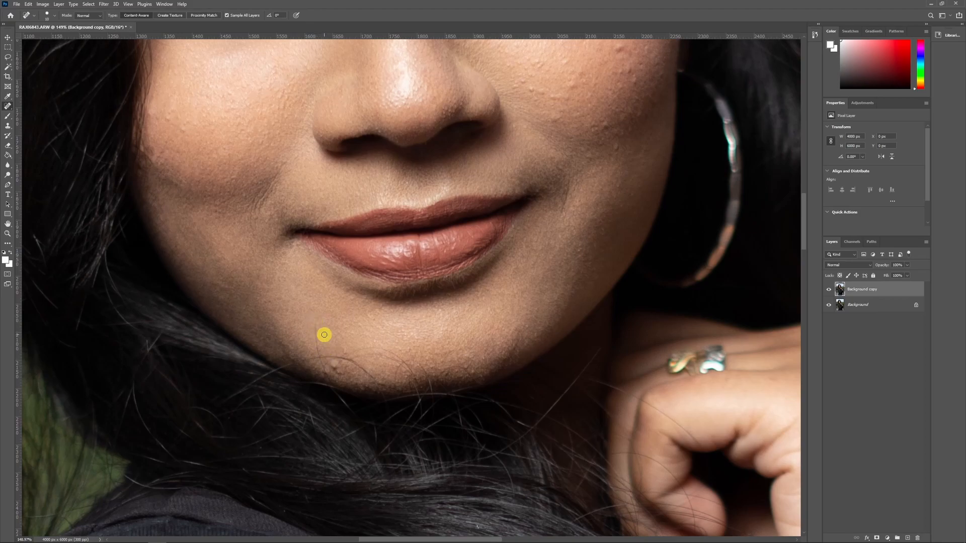
{"action": "mouse_move", "coordinate": [315, 326]}
{"action": "left_mouse_down"}
{"action": "mouse_move", "coordinate": [327, 370]}
{"action": "mouse_move", "coordinate": [306, 361]}
{"action": "mouse_move", "coordinate": [286, 367]}
{"action": "mouse_move", "coordinate": [331, 356]}
{"action": "mouse_move", "coordinate": [366, 370]}
{"action": "mouse_move", "coordinate": [389, 352]}
{"action": "mouse_move", "coordinate": [330, 377]}
{"action": "left_mouse_up"}
{"action": "key", "text": "bracketright"}
- Heal the bumps on the cheek beside the earring and the spot on the face edge, adjusting the brush size as needed
{"action": "scroll", "coordinate": [402, 337], "scroll_direction": "up", "scroll_amount": 5}
{"action": "scroll", "coordinate": [403, 337], "scroll_direction": "right", "scroll_amount": 4}
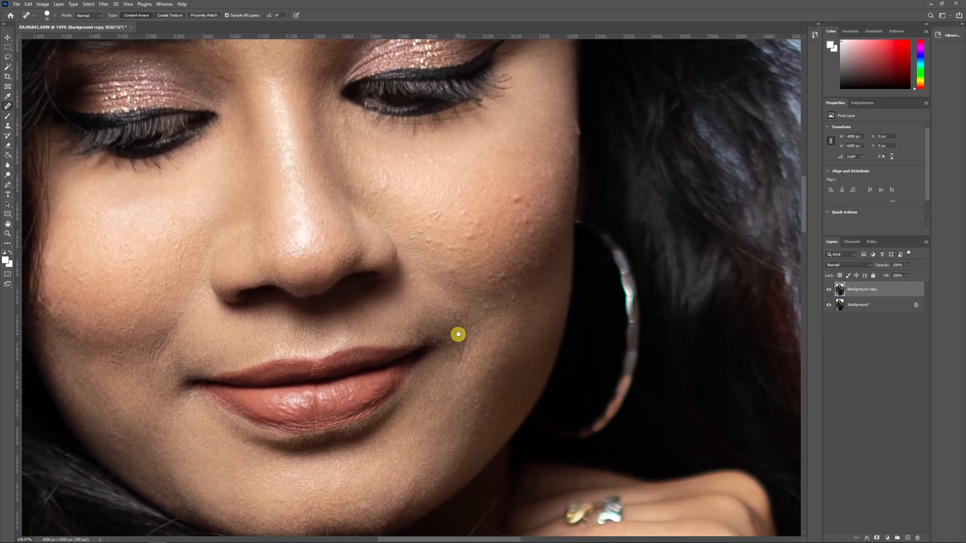
{"action": "key", "text": "bracketright"}
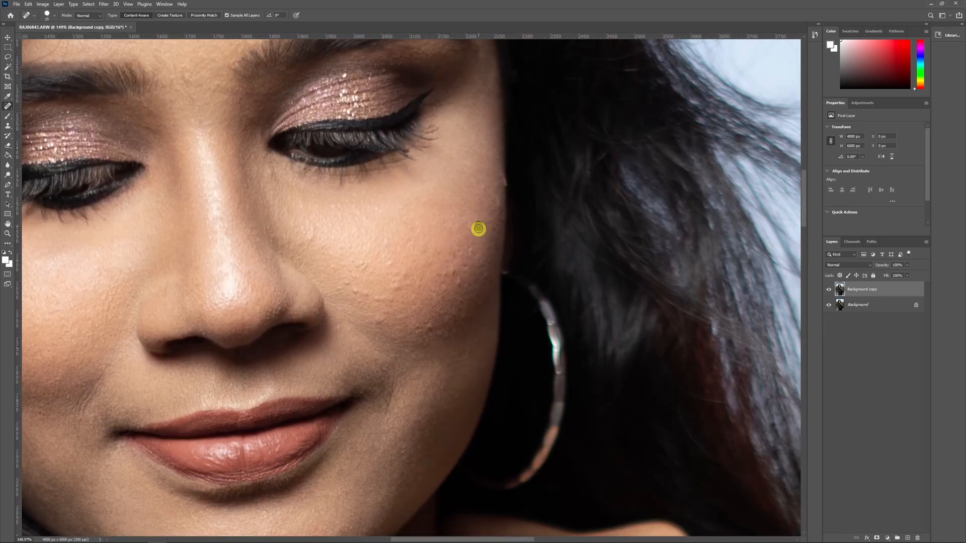
{"action": "left_click", "coordinate": [503, 181]}
{"action": "key", "text": "bracketleft"}
{"action": "left_click", "coordinate": [354, 265]}
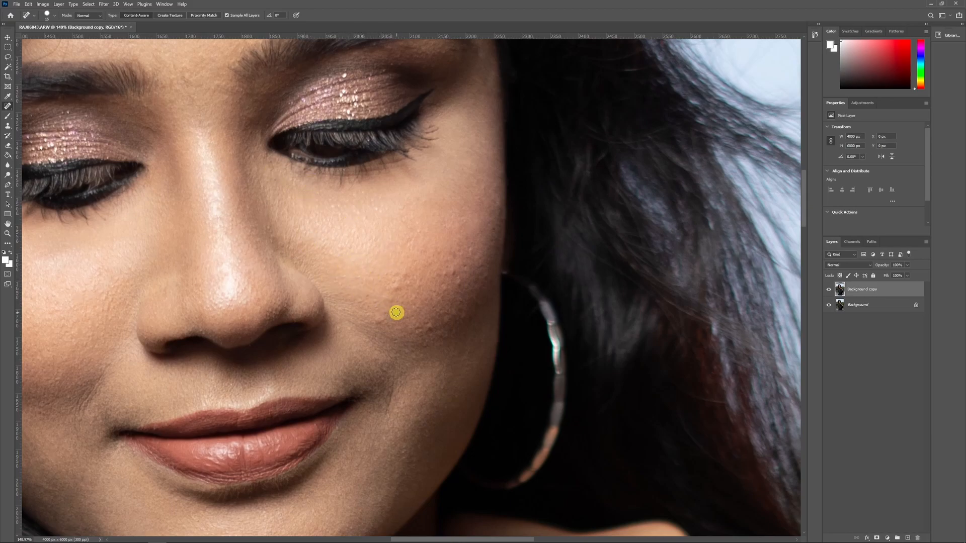
{"action": "key", "text": "bracketright"}
{"action": "key", "text": "bracketleft"}
{"action": "key", "text": "bracketleft"}
{"action": "key", "text": "bracketleft"}
{"action": "left_click", "coordinate": [406, 241]}
{"action": "left_click_drag", "start_coordinate": [515, 234], "coordinate": [530, 255]}
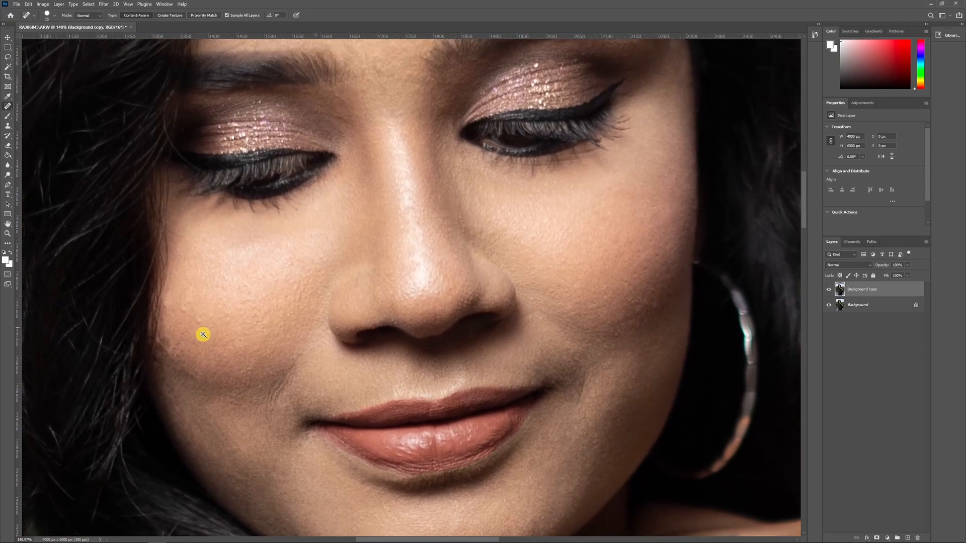
- Patch the leftover blemish on the cheek at the image's left with the Patch Tool, and return to the Spot Healing Brush
{"action": "left_click", "coordinate": [197, 322]}
{"action": "left_click", "coordinate": [88, 15]}
{"action": "left_click", "coordinate": [86, 49]}
{"action": "right_click", "coordinate": [7, 105]}
{"action": "left_click", "coordinate": [40, 124]}
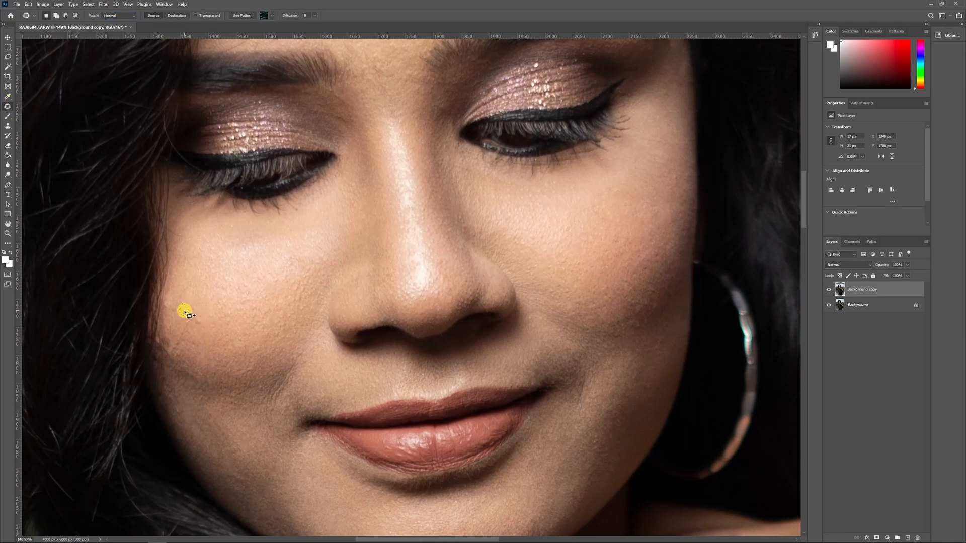
{"action": "right_click", "coordinate": [7, 106]}
{"action": "left_click", "coordinate": [44, 108]}
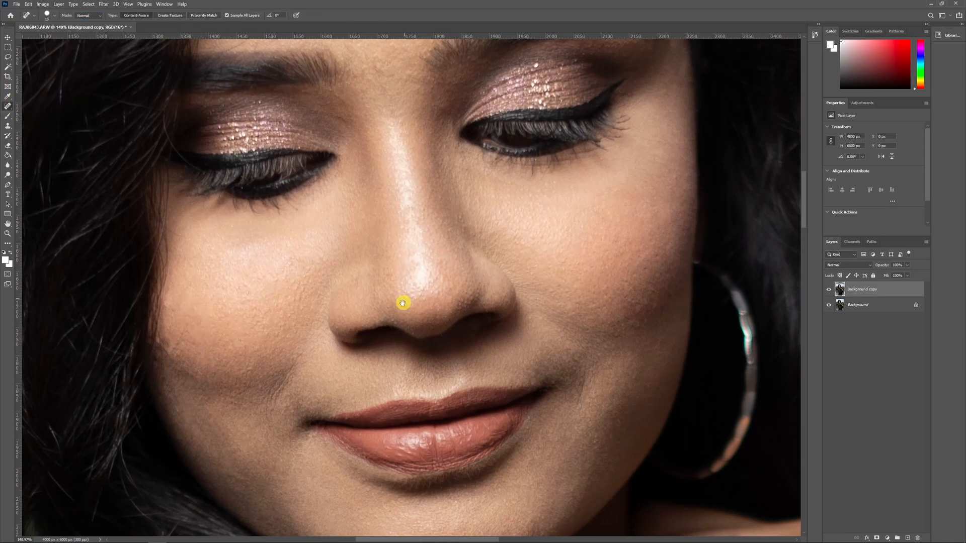
- Duplicate the retouched "Background copy" layer as "Background copy 2"
{"action": "scroll", "coordinate": [403, 304], "scroll_direction": "down", "scroll_amount": 5}
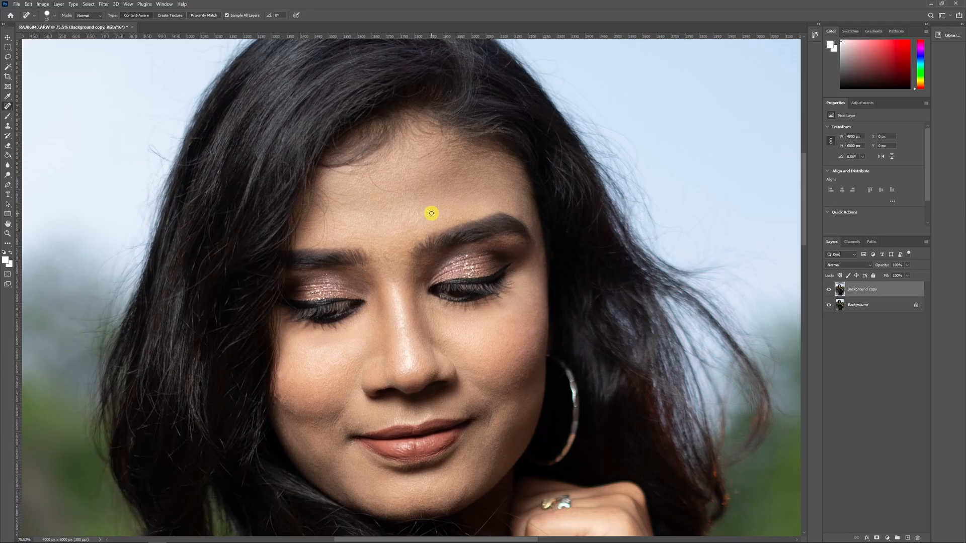
{"action": "right_click", "coordinate": [869, 291]}
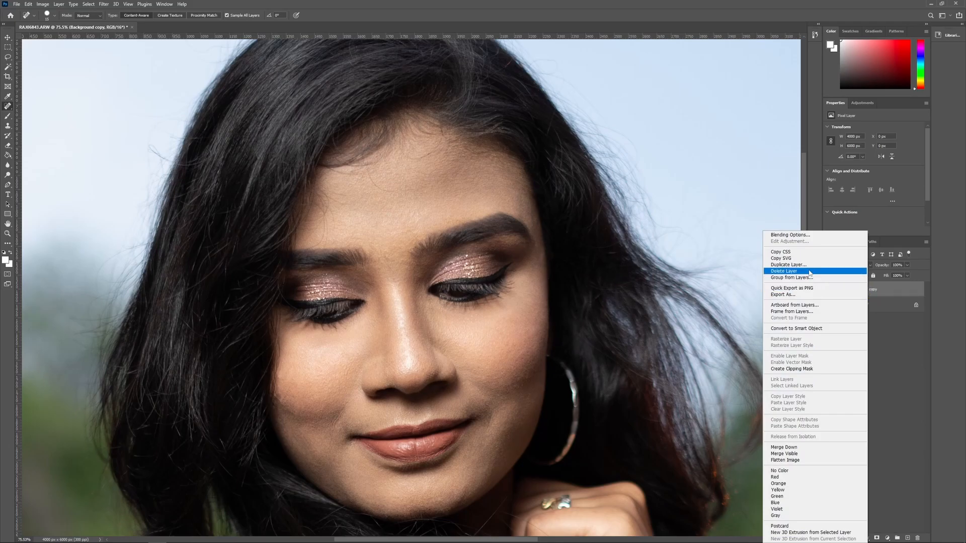
{"action": "left_click", "coordinate": [825, 265]}
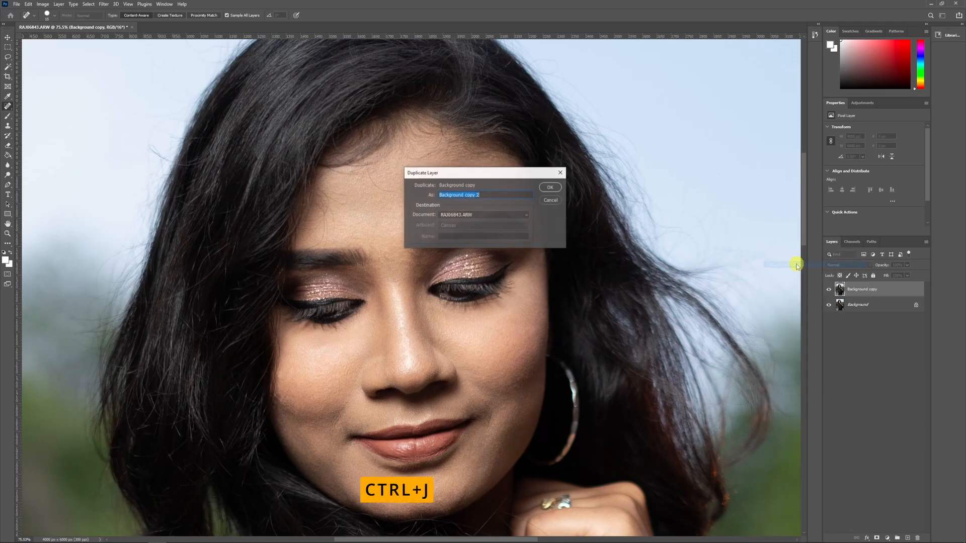
{"action": "left_click", "coordinate": [551, 187]}
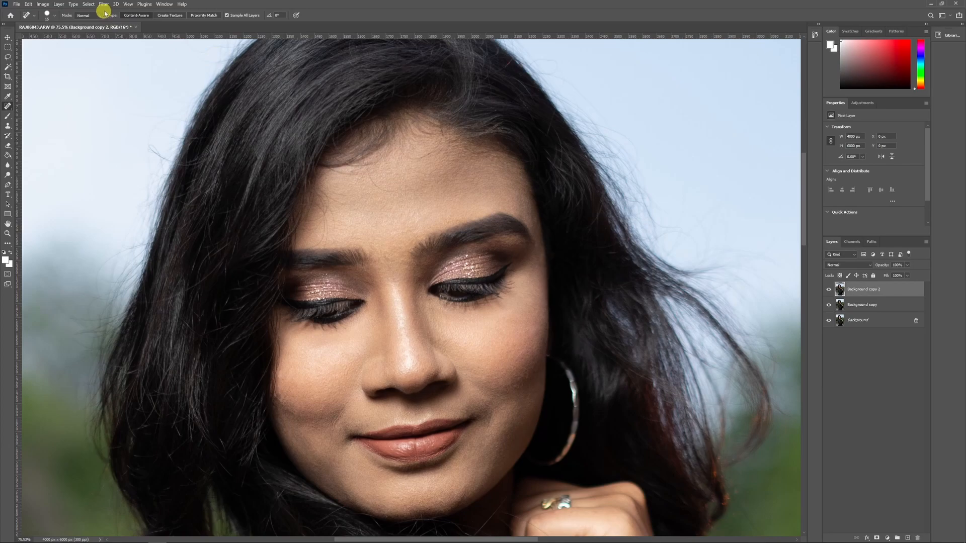
- Apply the SkinFiner filter to the new layer with smoothing Amount 72, Fine -12 and Coarse +10
{"action": "left_click", "coordinate": [105, 4]}
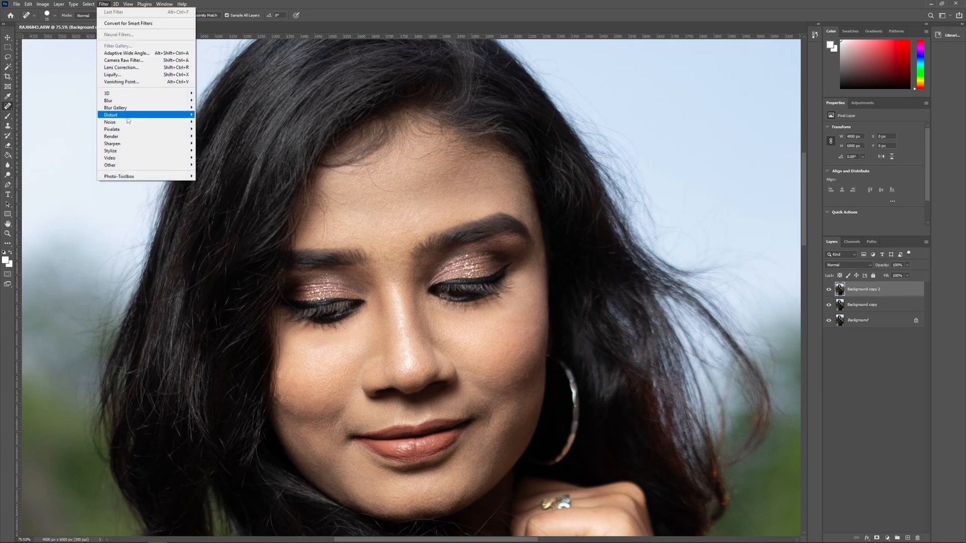
{"action": "mouse_move", "coordinate": [130, 177]}
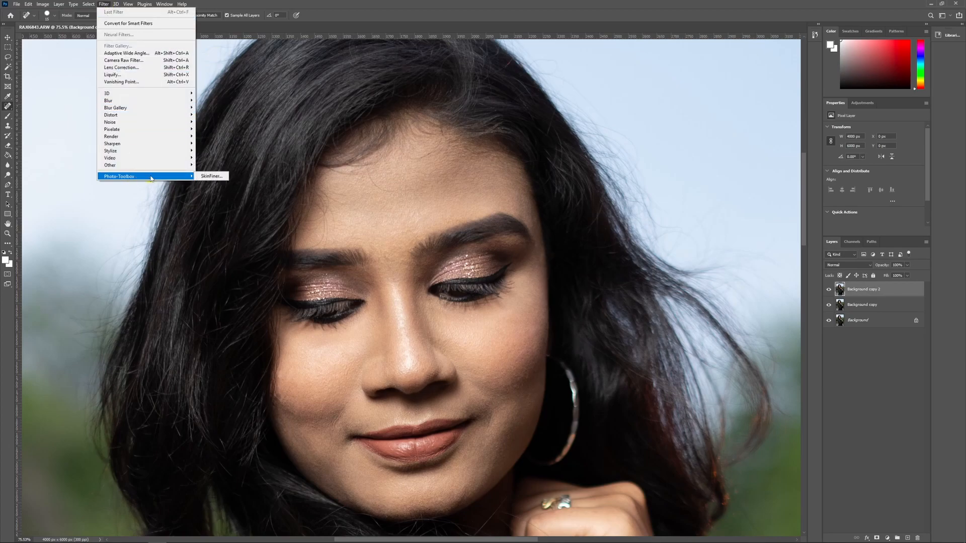
{"action": "left_click", "coordinate": [211, 176]}
{"action": "left_click", "coordinate": [212, 176]}
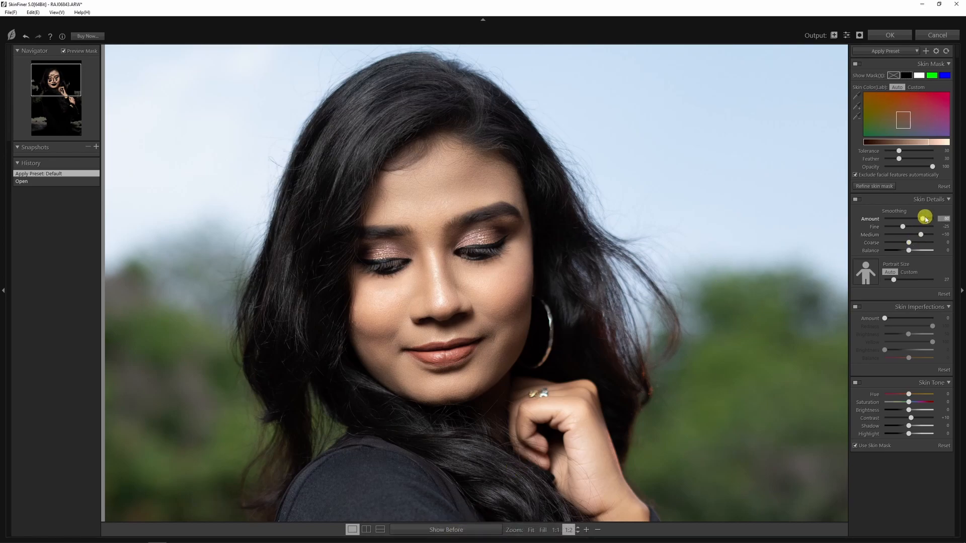
{"action": "left_click_drag", "start_coordinate": [923, 220], "coordinate": [912, 244]}
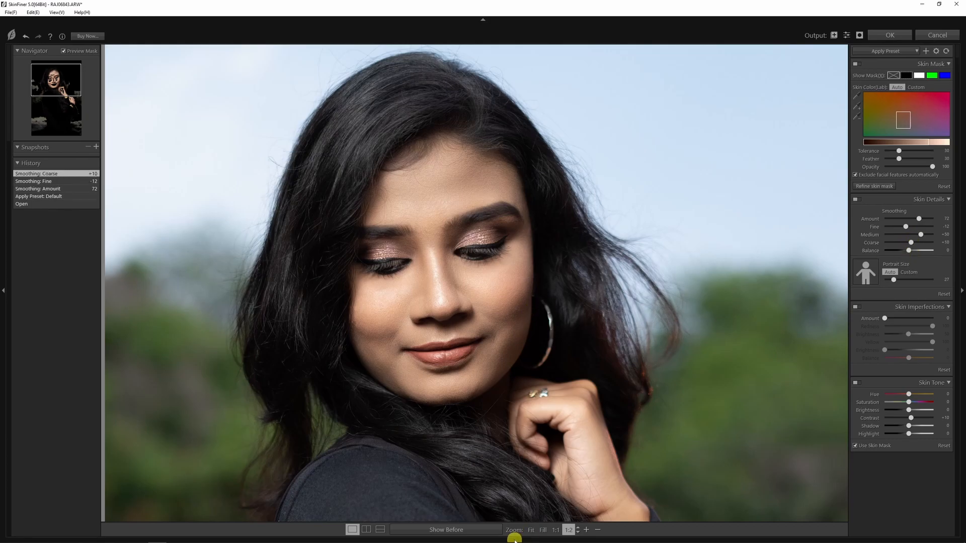
{"action": "left_click", "coordinate": [586, 529]}
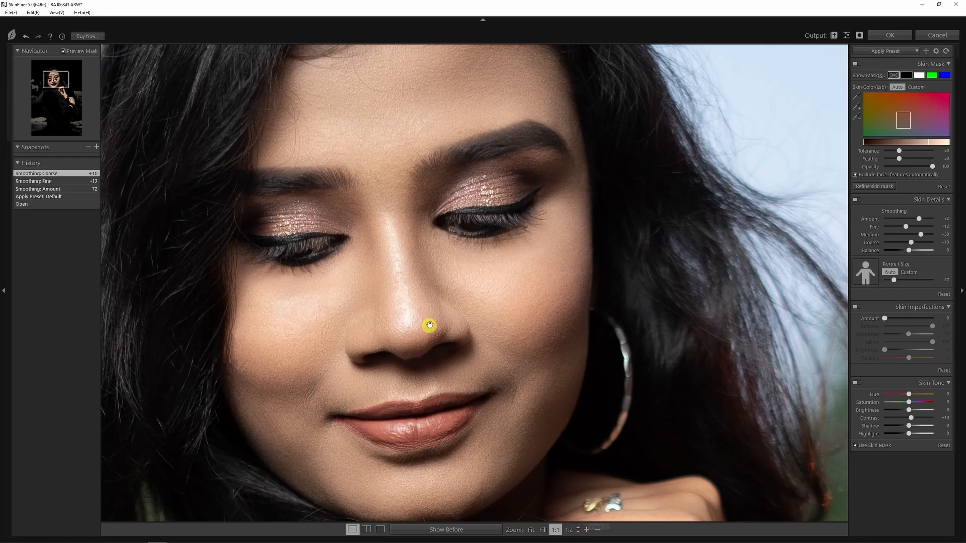
{"action": "left_click_drag", "start_coordinate": [427, 324], "coordinate": [491, 315]}
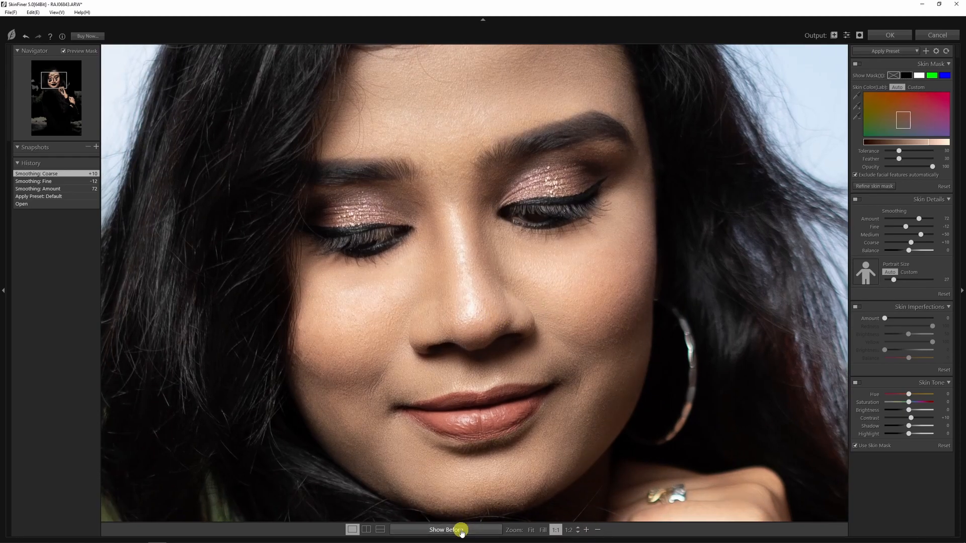
{"action": "left_click", "coordinate": [895, 36]}
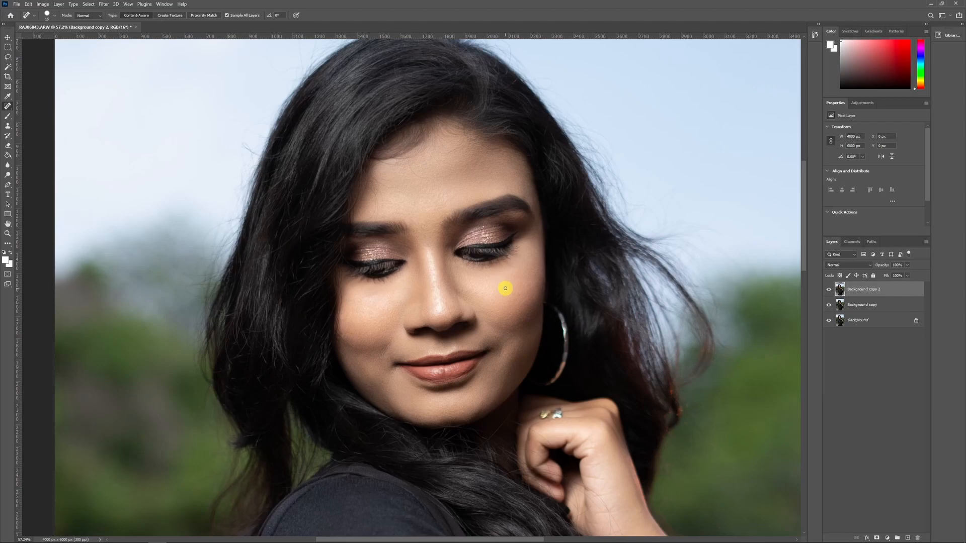
- Compare the original photo with the retouched result by temporarily showing only the Background layer
{"action": "scroll", "coordinate": [479, 257], "scroll_direction": "up", "scroll_amount": 3}
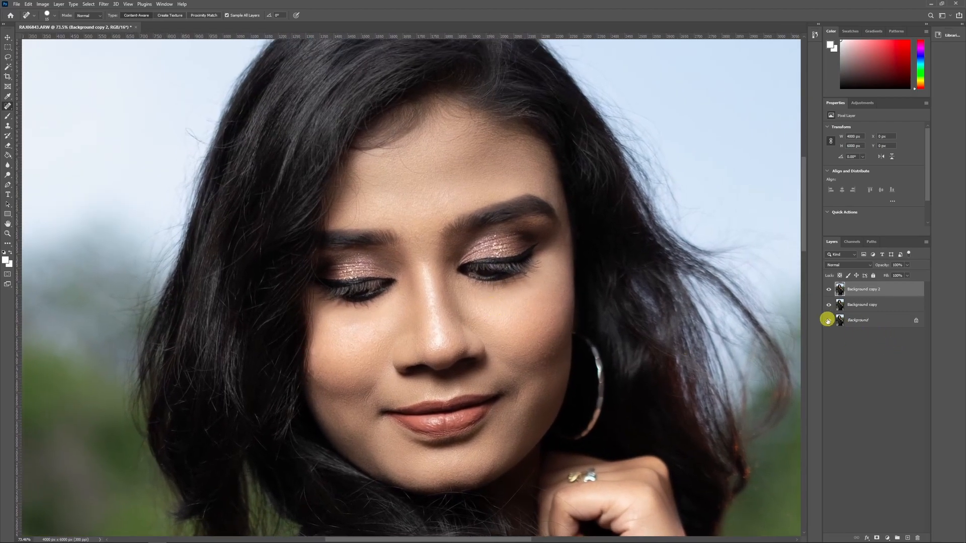
{"action": "left_click", "coordinate": [827, 320], "text": "alt"}
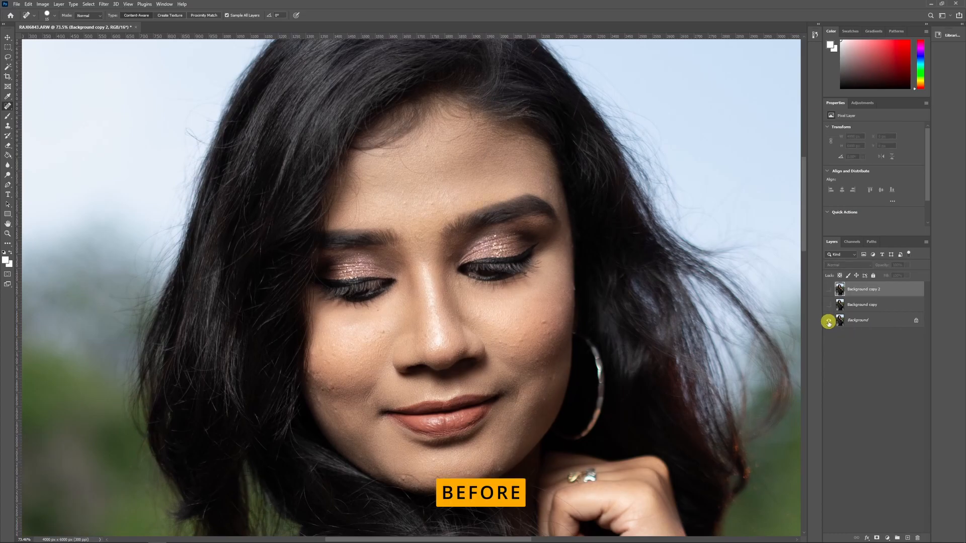
{"action": "left_click", "coordinate": [828, 321], "text": "alt"}
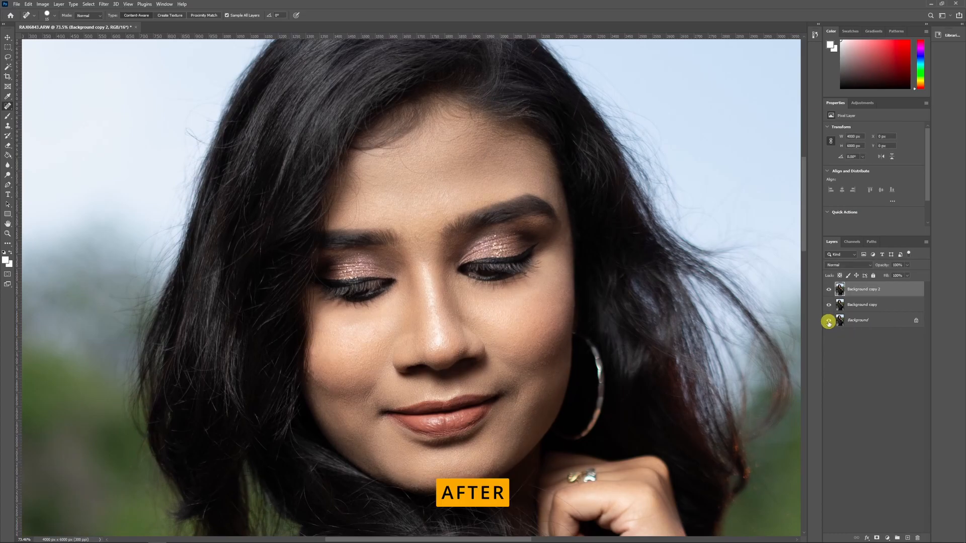